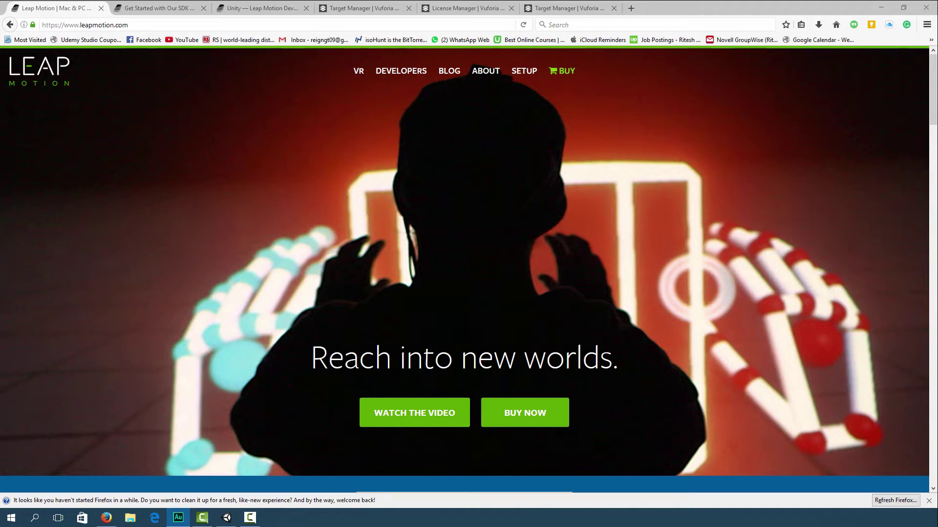
scroll(467, 267, down, 5)
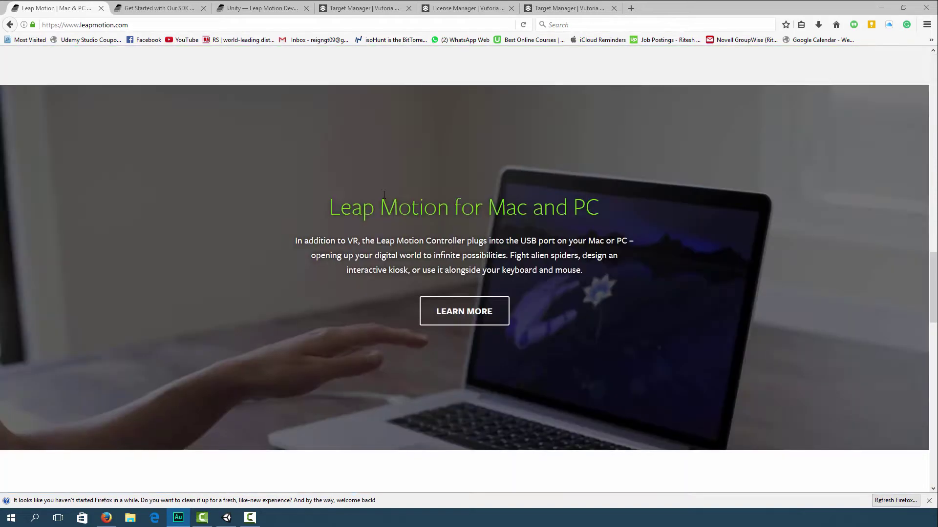
scroll(440, 250, down, 5)
scroll(396, 220, down, 2)
scroll(377, 231, down, 3)
scroll(375, 234, down, 3)
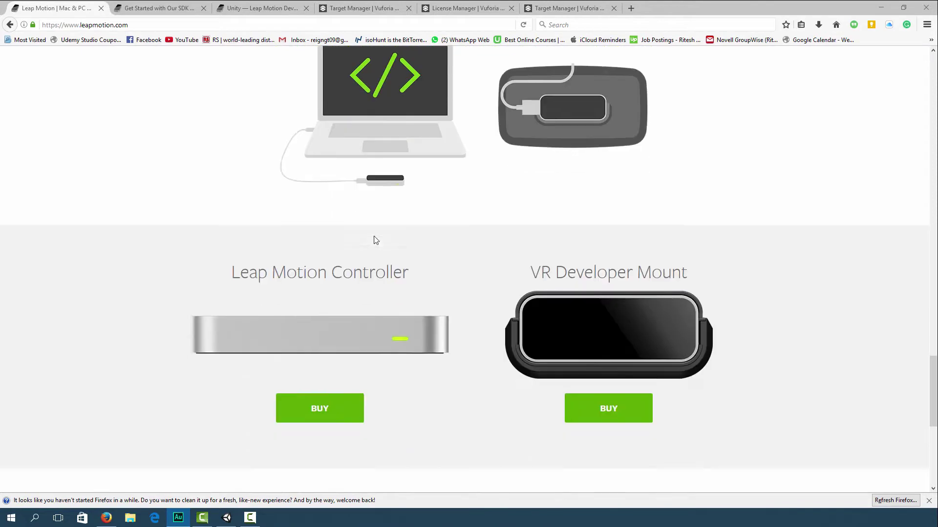
scroll(373, 237, down, 3)
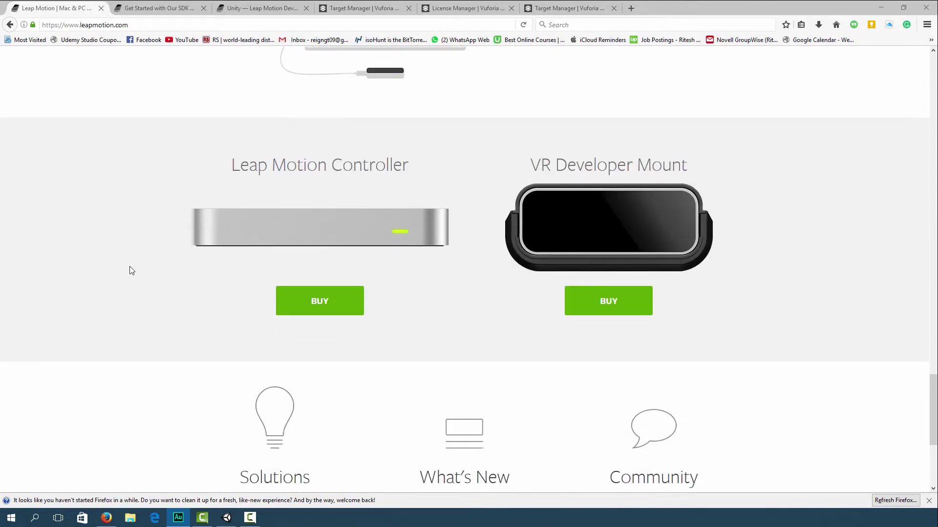
scroll(332, 268, up, 4)
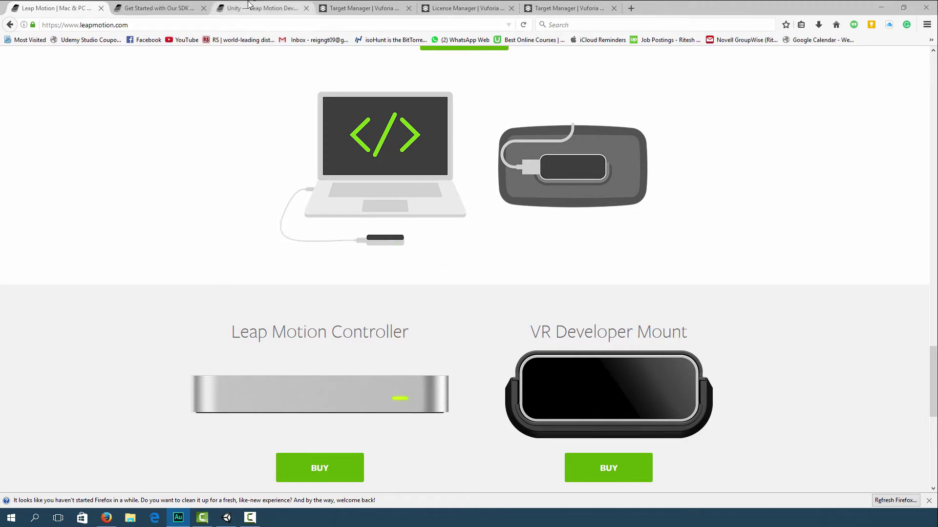
- Switch to the Leap Motion 'Get Started with Our SDK' developer page with the Orion beta download
key(ctrl+Tab)
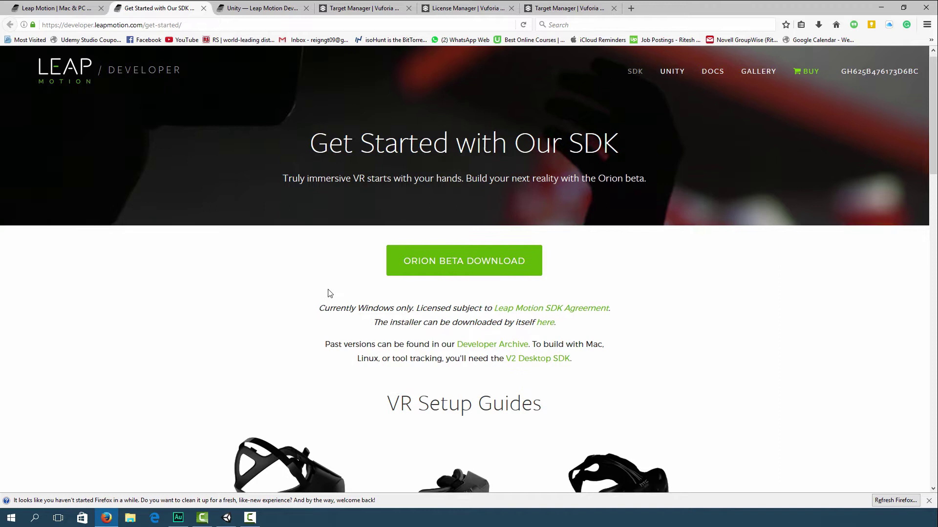
scroll(329, 293, down, 3)
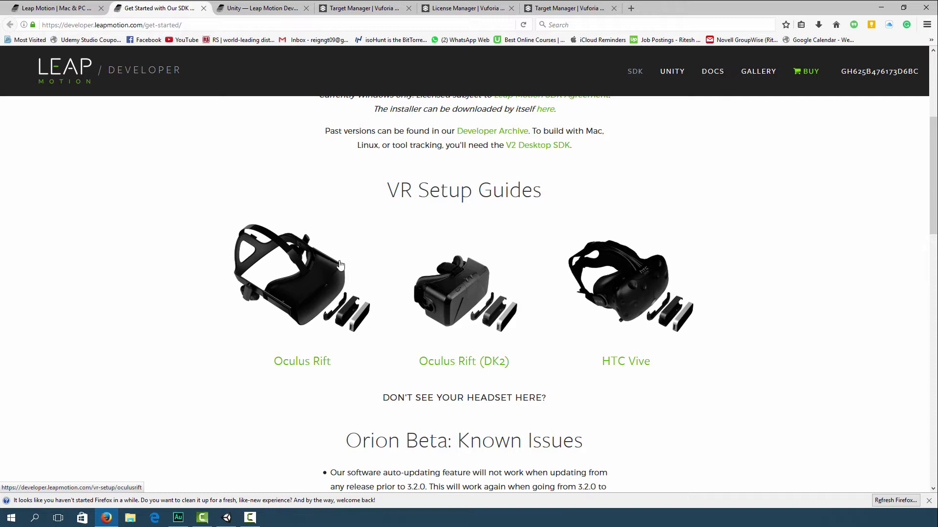
scroll(350, 264, up, 5)
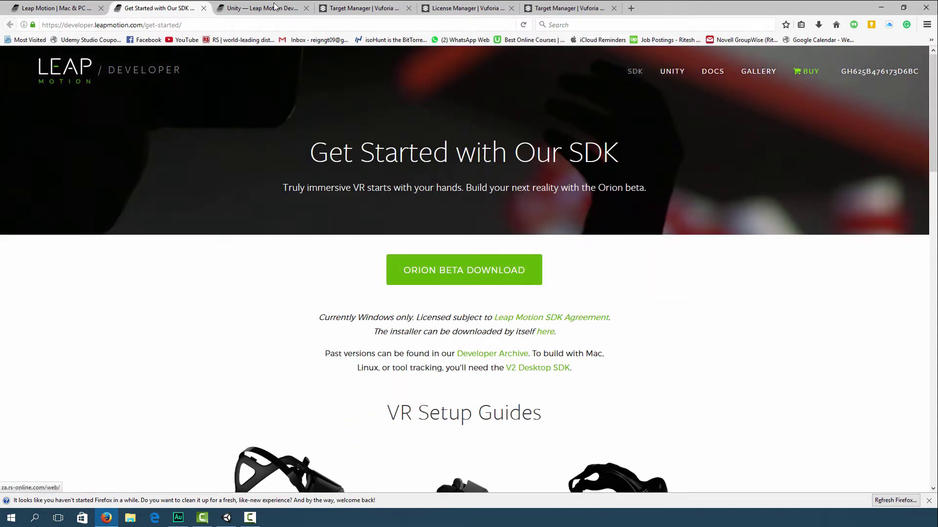
- Review the Leap Motion Unity Core Assets and Modules page, then bring up Vuforia Target Manager
click(275, 7)
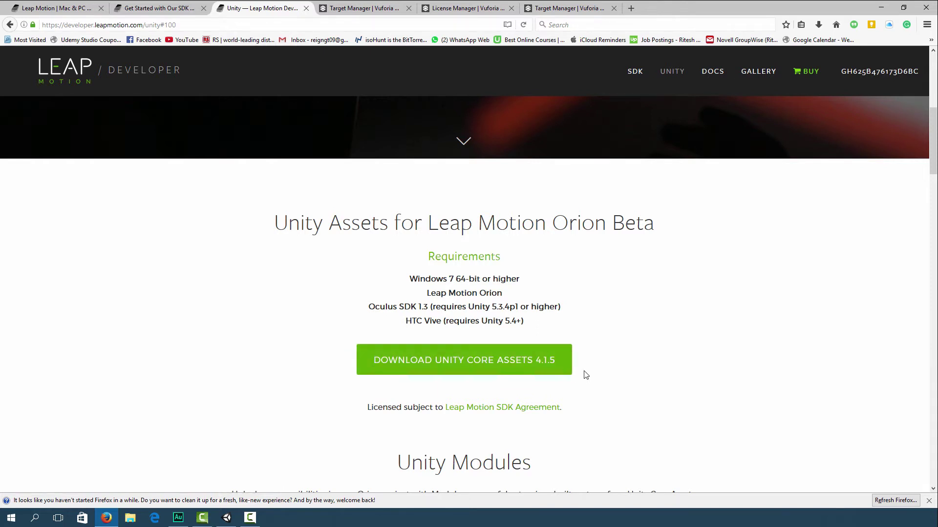
scroll(585, 377, down, 3)
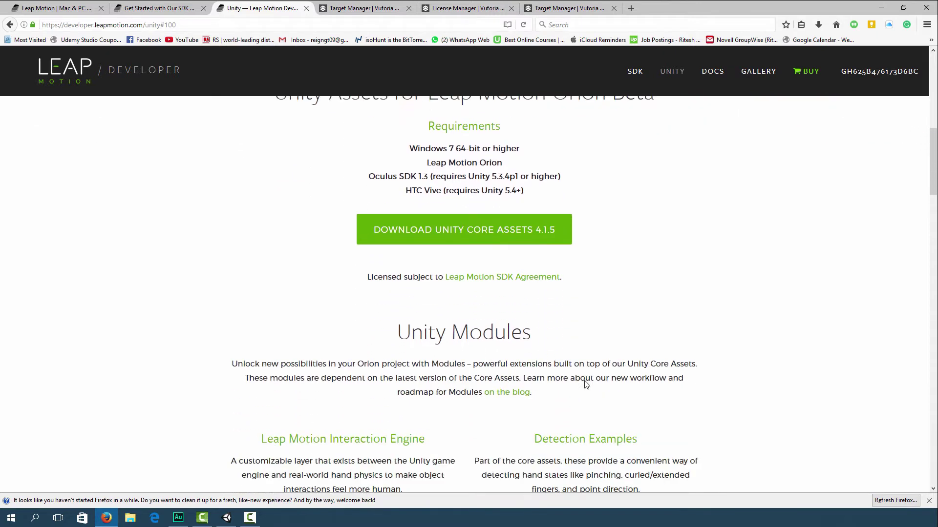
scroll(517, 342, down, 1)
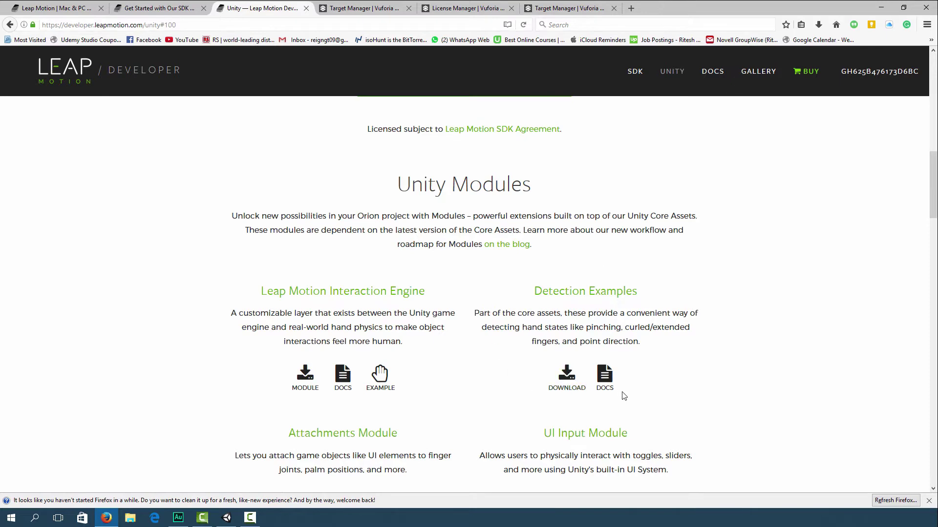
scroll(432, 311, up, 3)
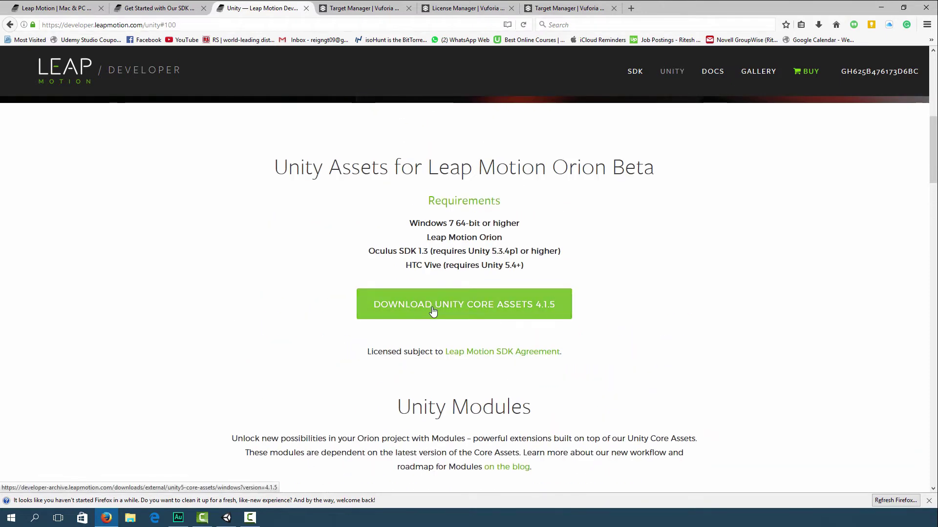
click(387, 4)
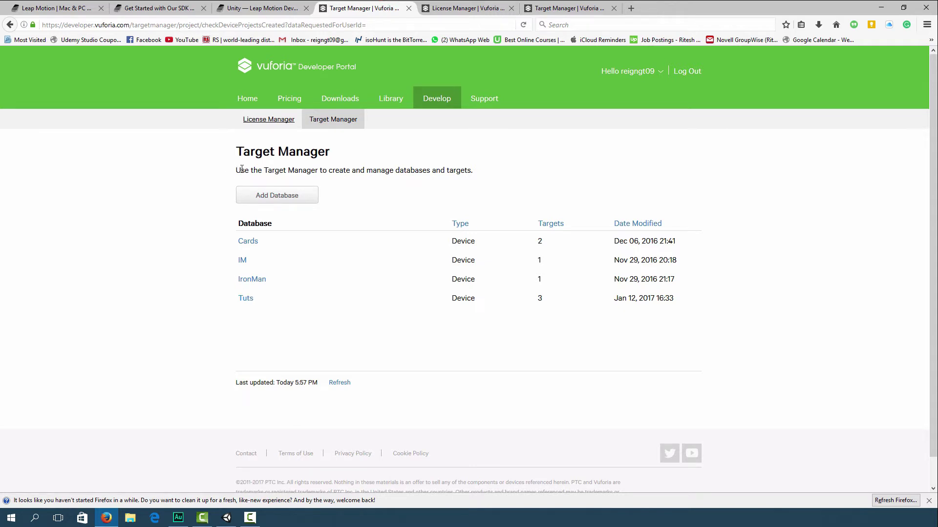
- Open the Tuts database to view its three targets, including stones
click(246, 299)
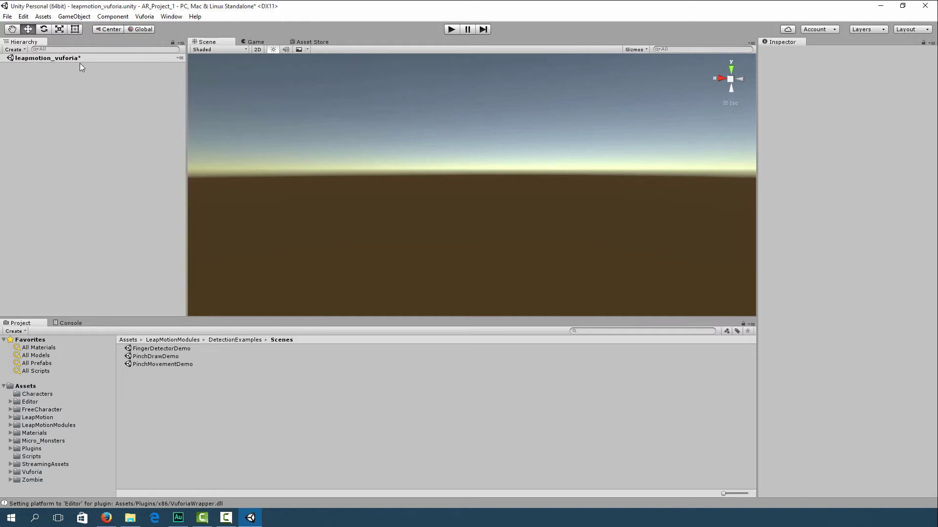
- Save the leapmotion_vuforia scene and browse the LeapMotion and LeapMotionModules folders
key(ctrl+s)
click(37, 418)
click(34, 427)
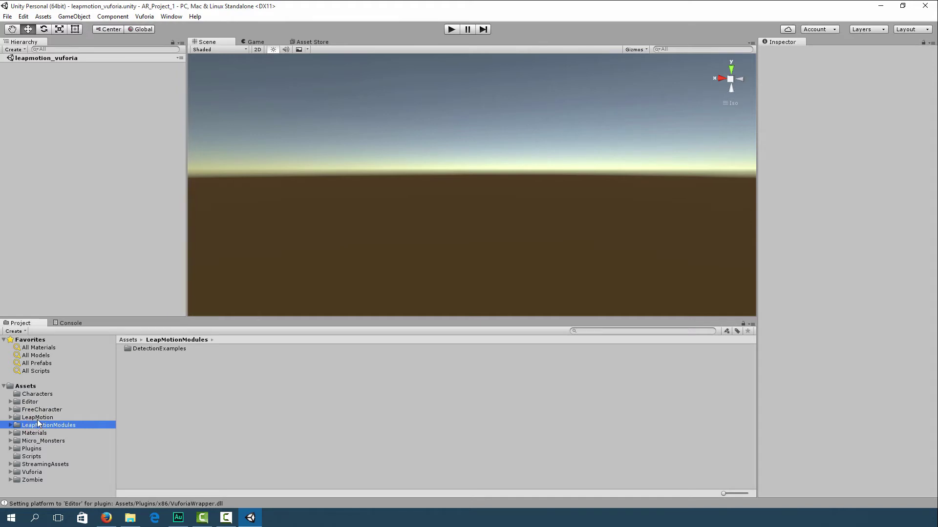
click(38, 419)
click(39, 426)
- Open the PinchDrawDemo scene from LeapMotionModules/DetectionExamples/Scenes
click(29, 473)
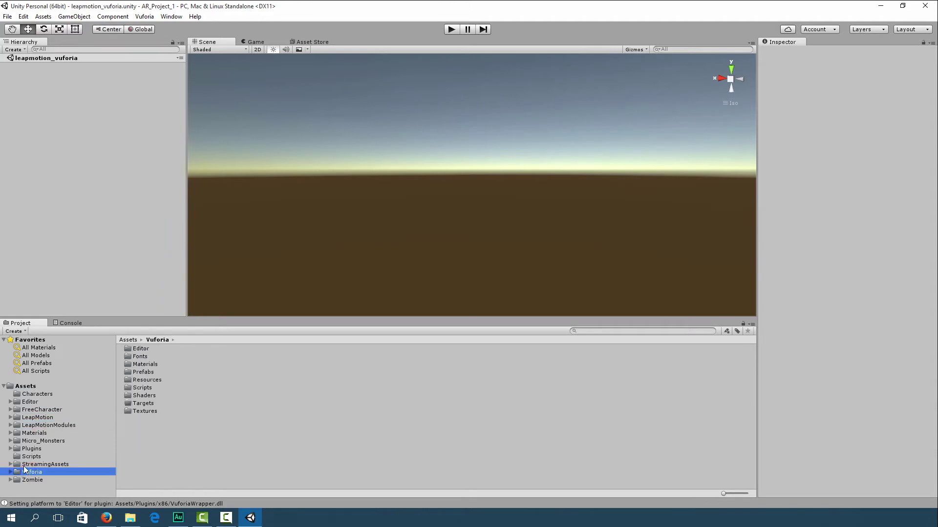
click(31, 419)
click(31, 427)
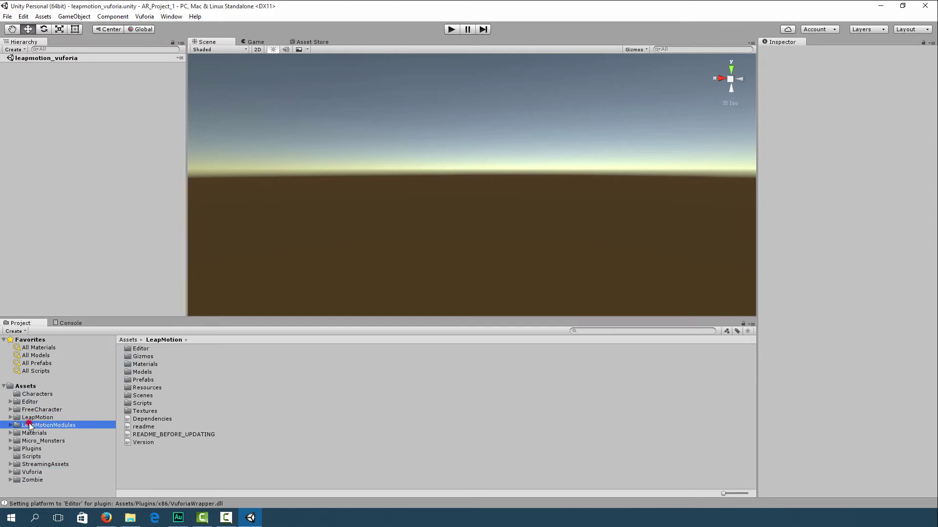
double_click(149, 350)
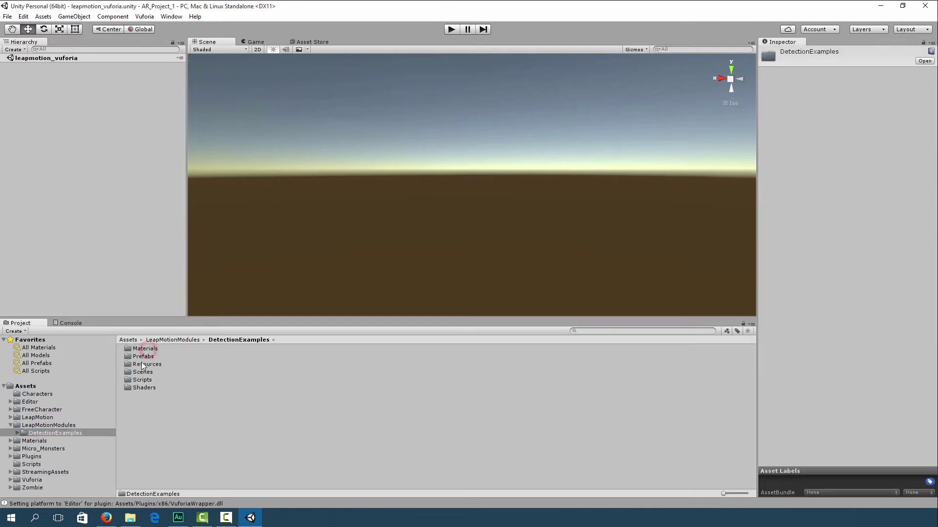
double_click(140, 373)
double_click(140, 357)
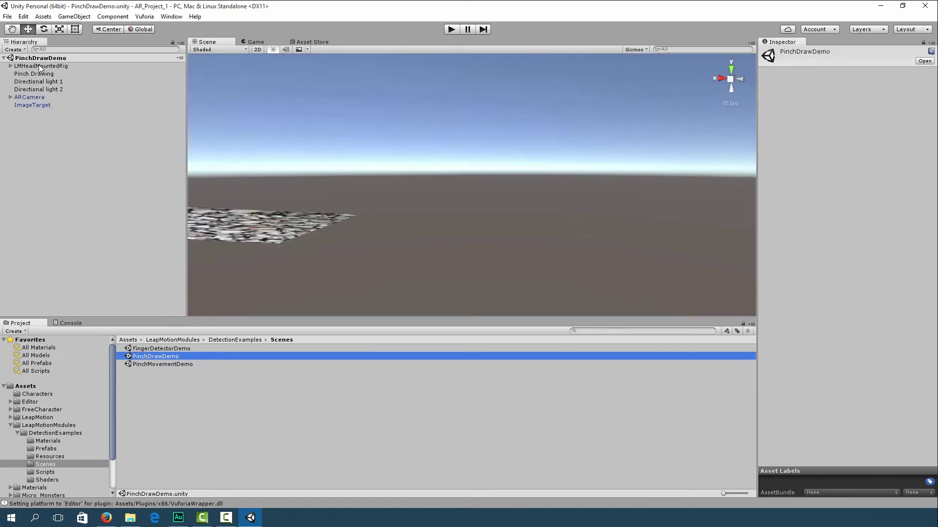
- Delete the ARCamera and select LMHeadMountedRig, viewing the stones plane from above
click(90, 97)
key(Delete)
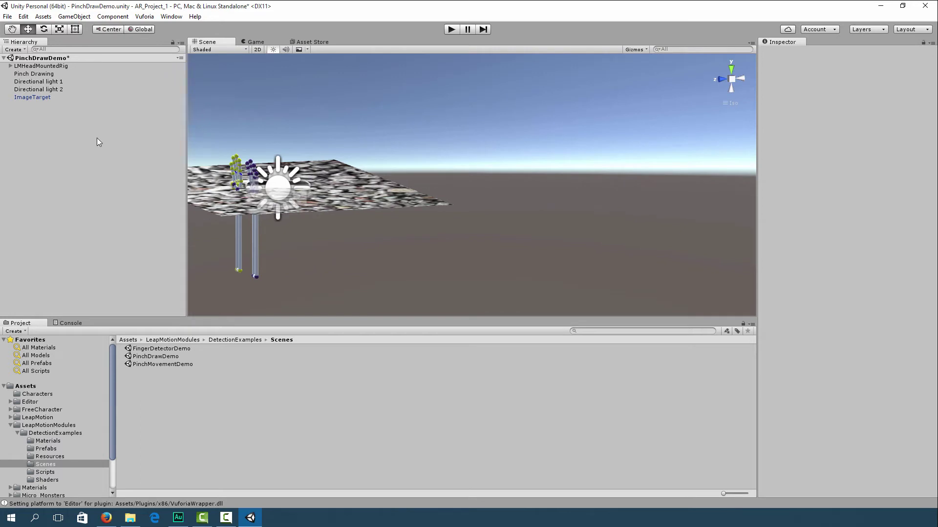
click(42, 66)
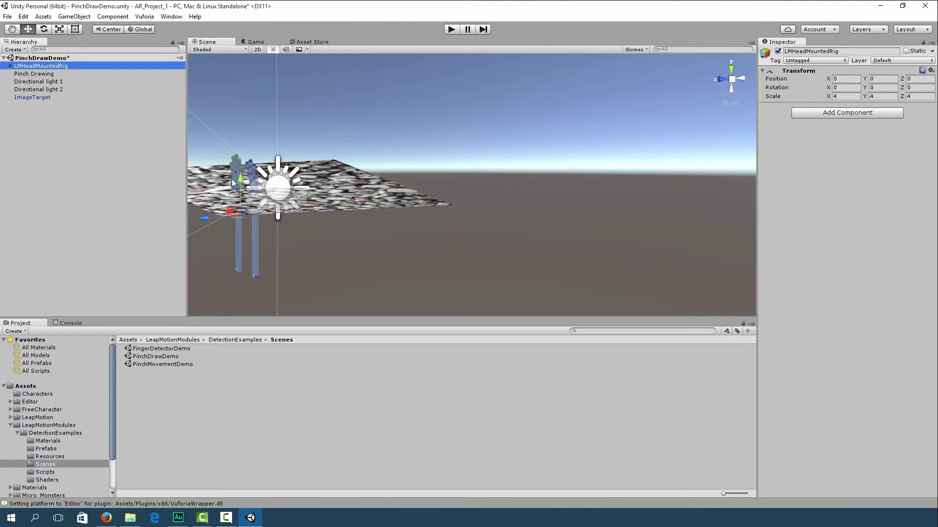
mouse_move(229, 179)
alt+mouse_down()
mouse_move(229, 227)
mouse_move(393, 227)
alt+mouse_up()
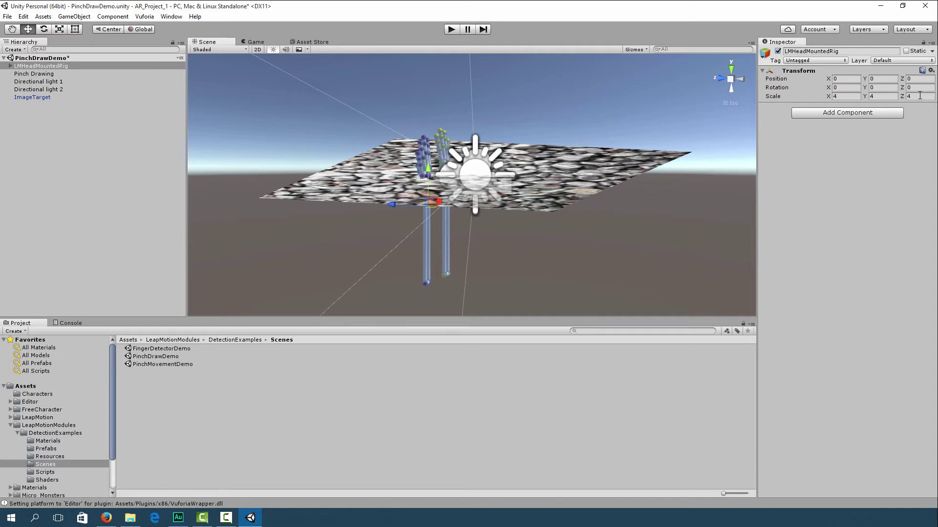
- Edit the rig's X, Y and Z scale, then play-test blue pinch drawing and stop
click(848, 96)
click(874, 96)
click(925, 95)
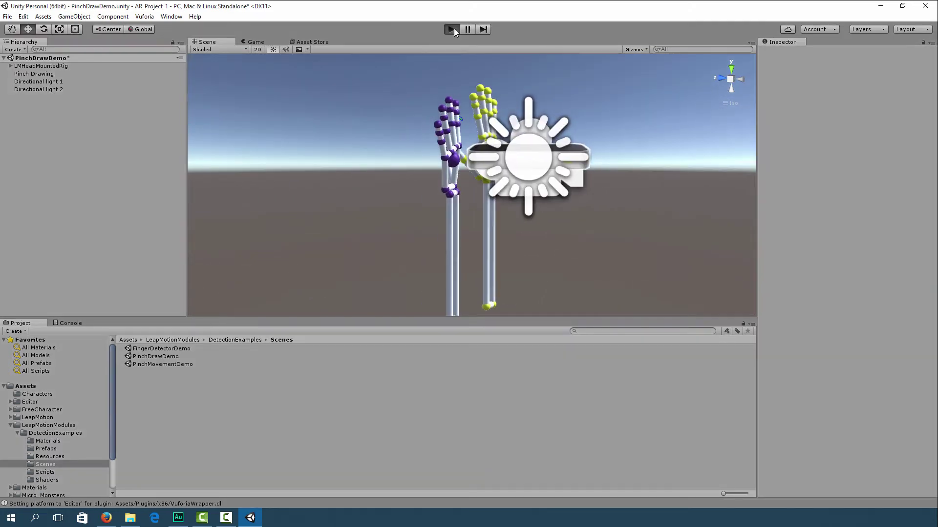
click(452, 28)
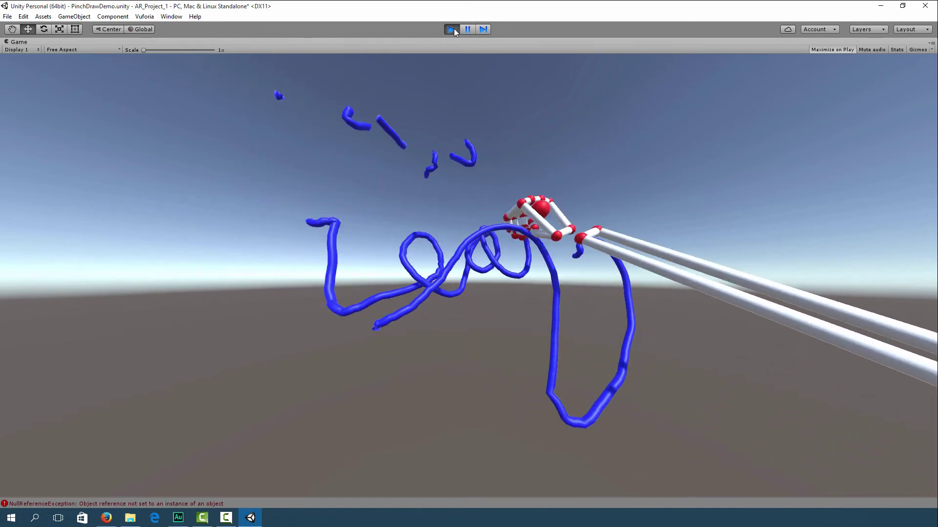
click(454, 29)
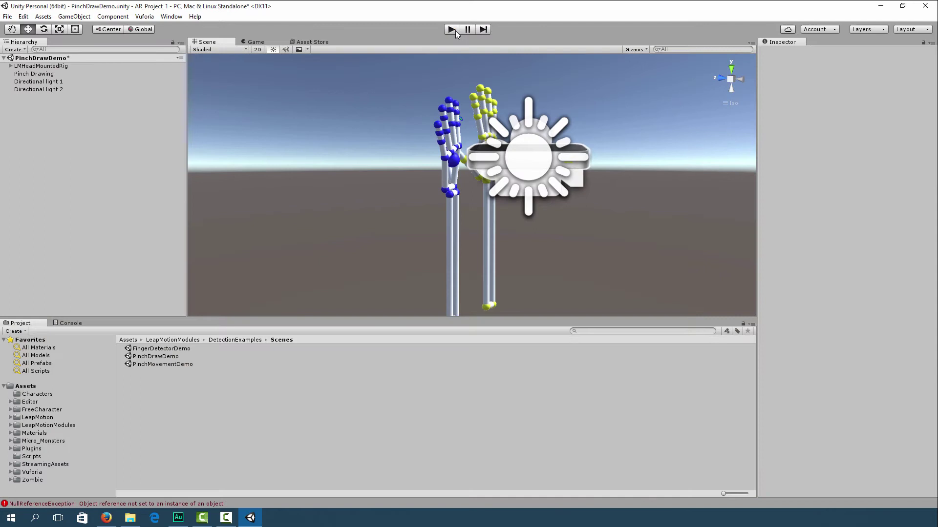
- Add the ARCamera and ImageTarget prefabs from Assets/Vuforia/Prefabs to the Hierarchy
click(29, 473)
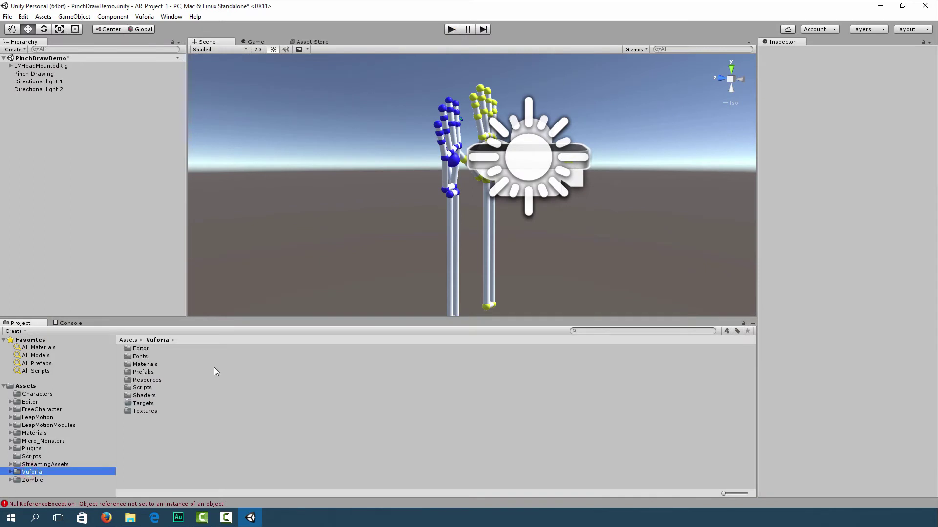
double_click(144, 372)
drag(146, 356, 115, 215)
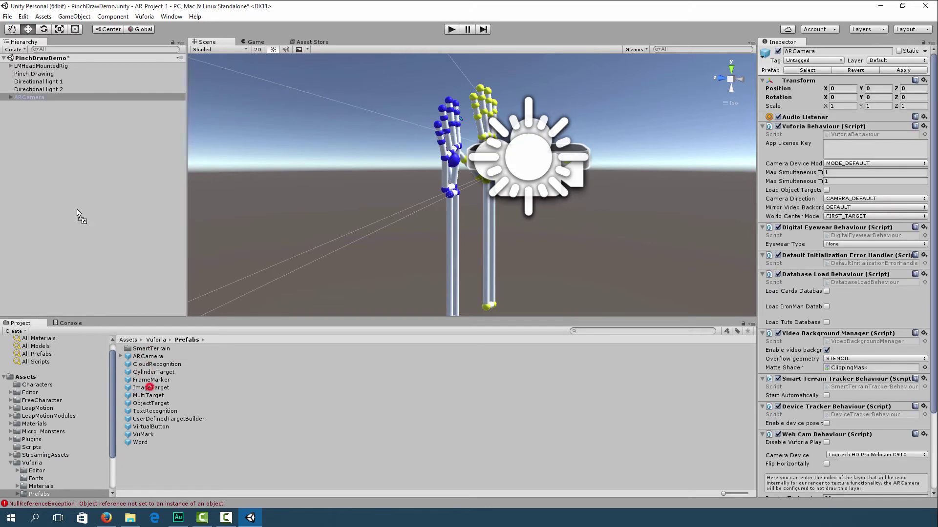
drag(81, 217, 78, 188)
click(29, 97)
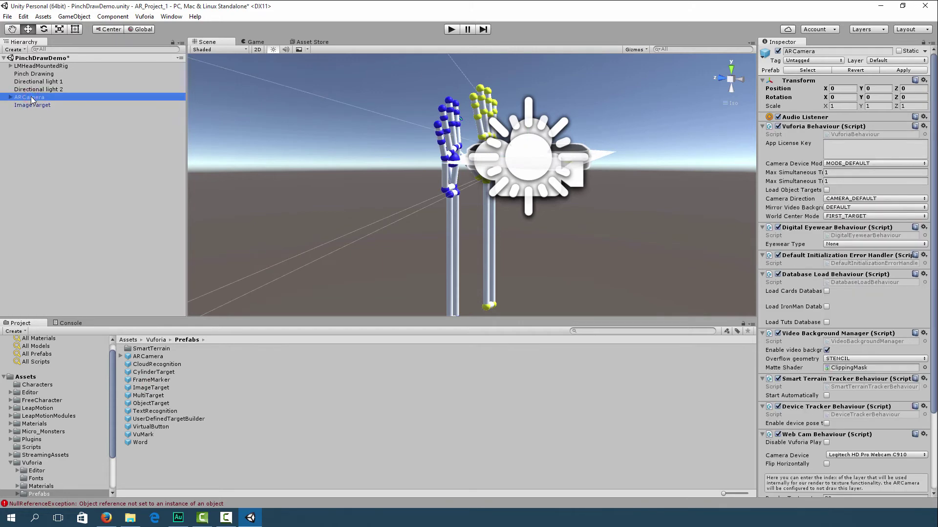
- Copy the App_marker_1 license key from the Vuforia portal into the ARCamera's license field
click(864, 148)
key(alt+Tab)
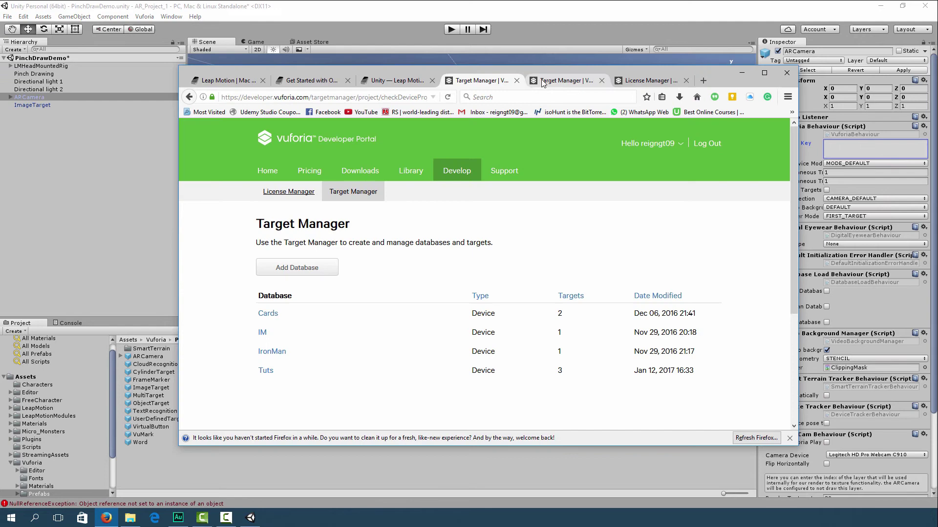
click(542, 82)
click(640, 83)
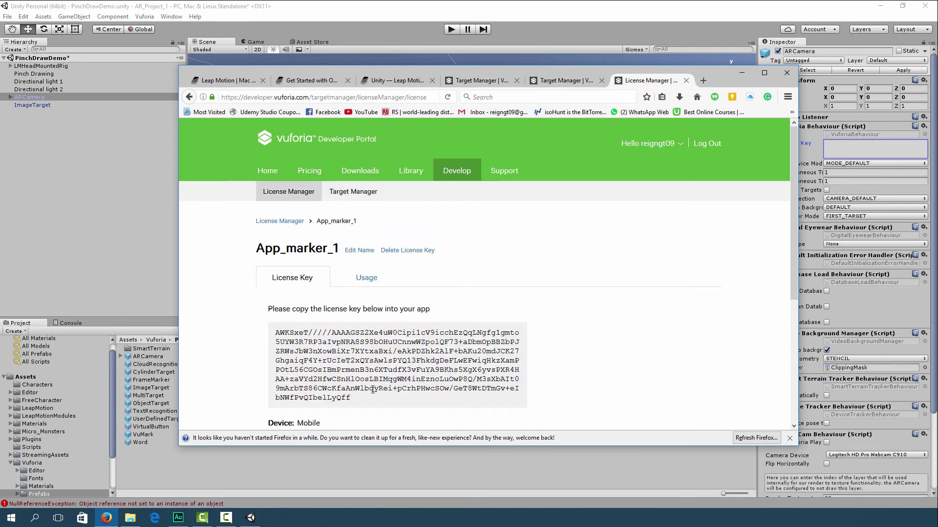
drag(367, 403, 268, 325)
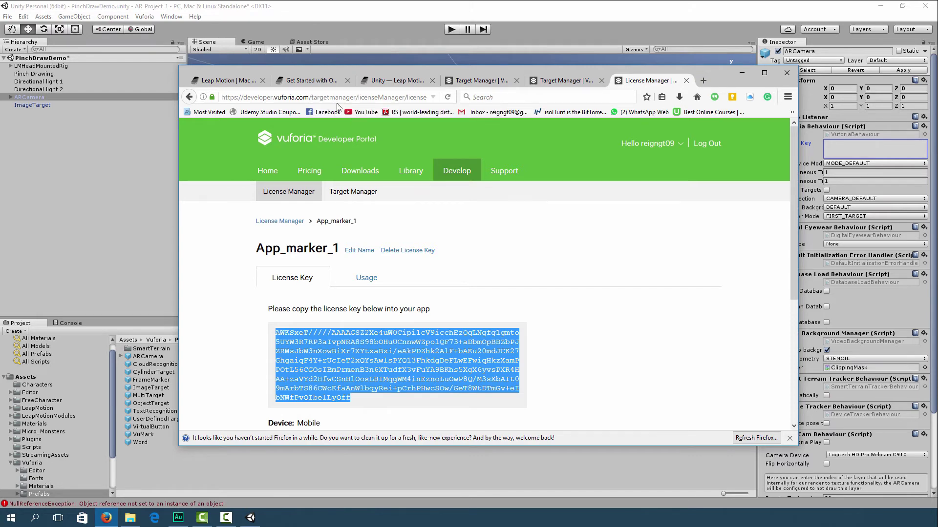
drag(405, 97, 446, 98)
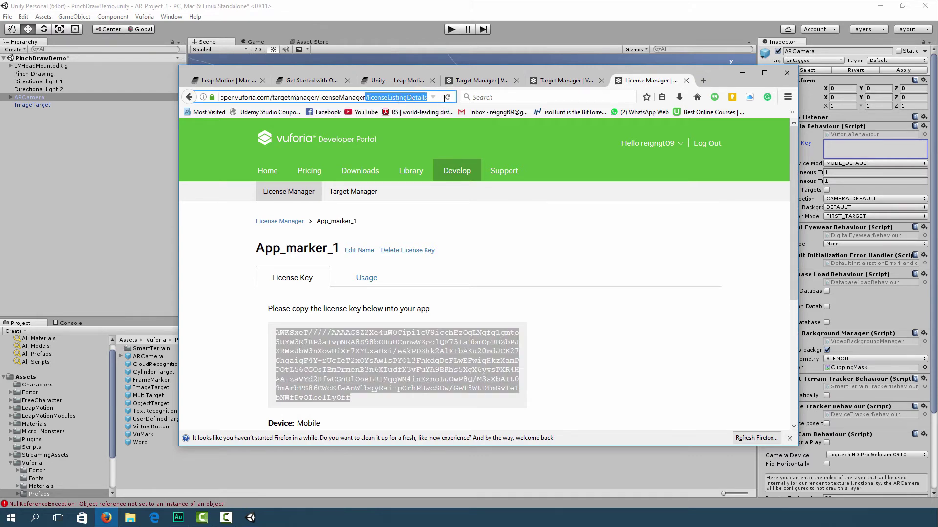
click(873, 181)
key(ctrl+v)
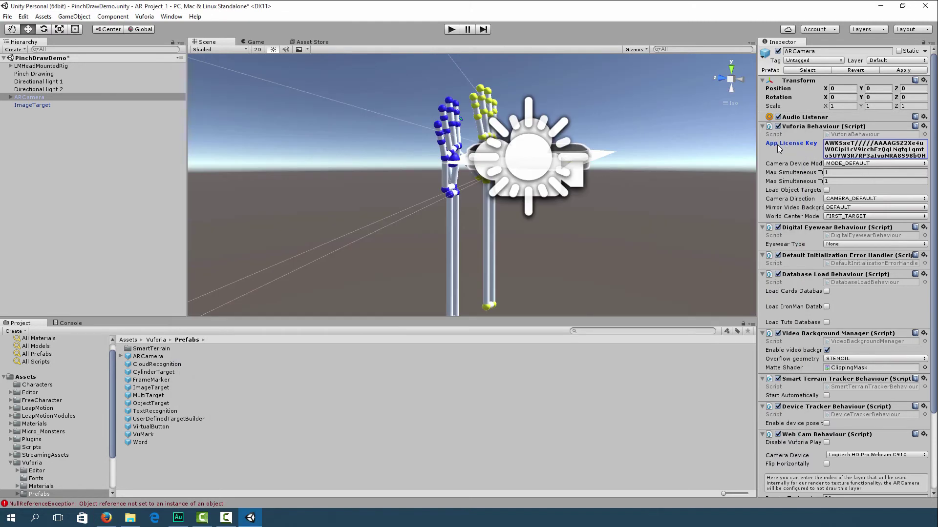
- Enable Load Tuts Database on the ARCamera's Vuforia settings
click(826, 322)
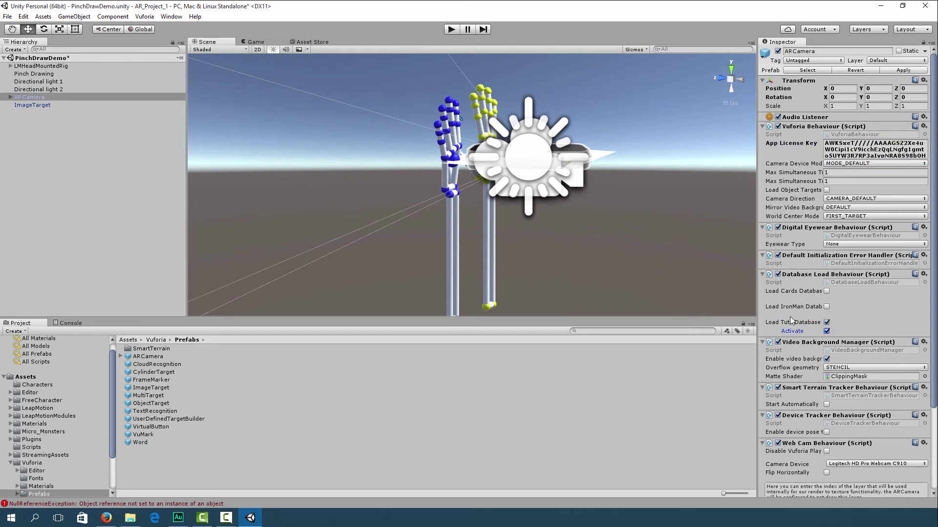
- Set the ImageTarget's database to Tuts and its image target to stones, then deselect it
click(30, 104)
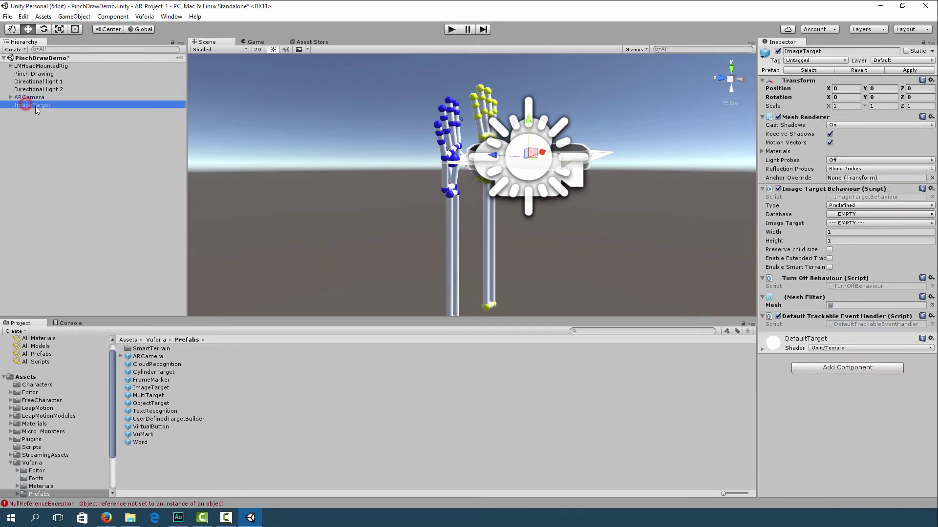
click(848, 216)
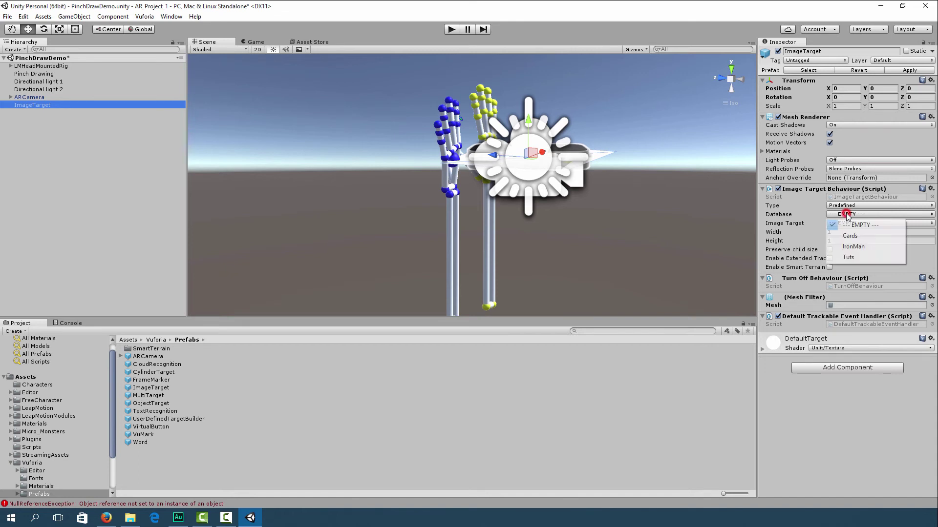
click(853, 258)
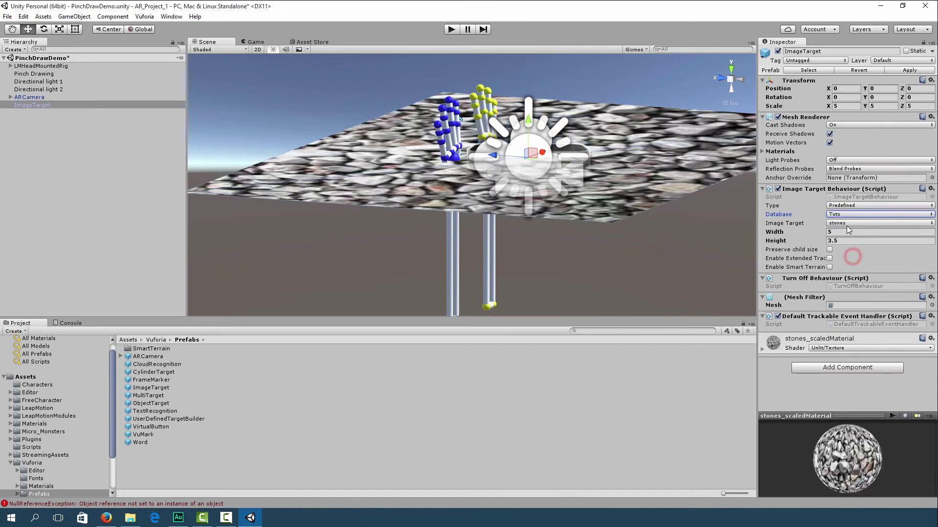
click(847, 224)
click(848, 245)
click(846, 224)
click(850, 256)
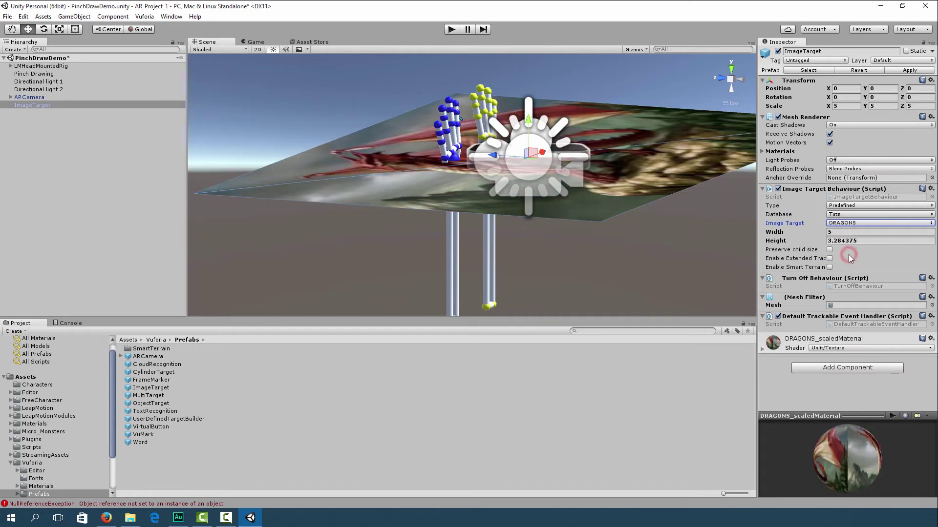
click(854, 226)
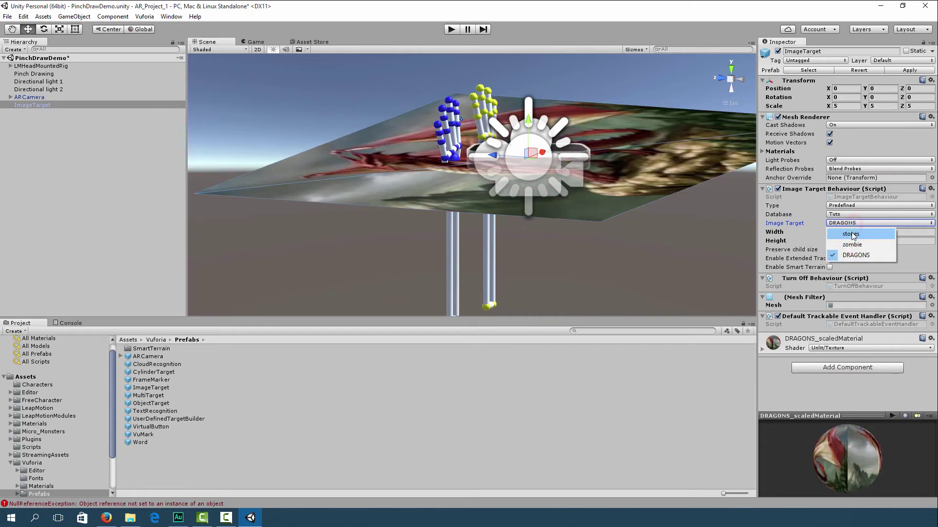
click(852, 235)
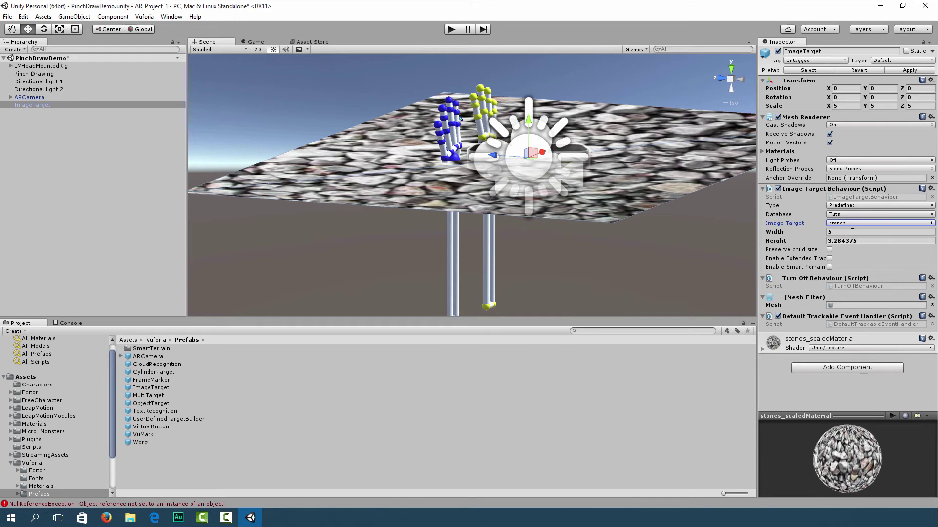
click(110, 159)
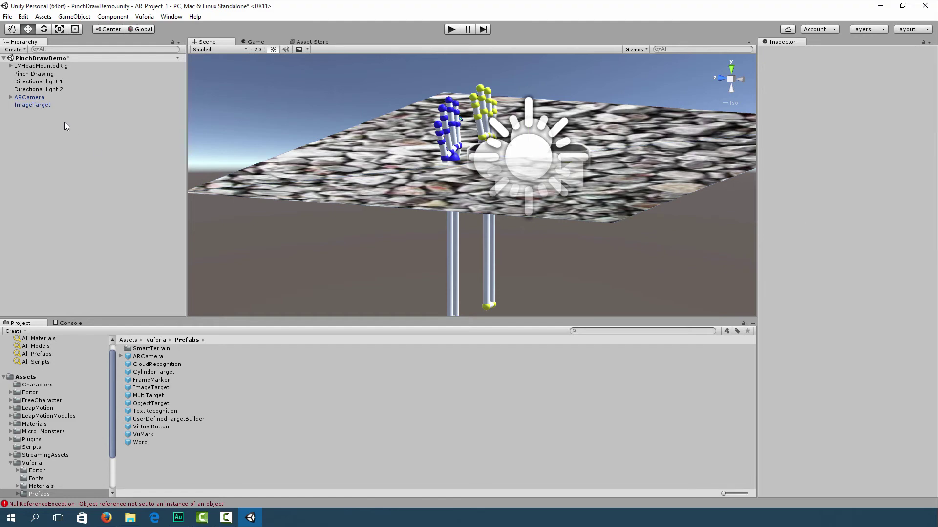
- Play the scene and pinch-draw blue strokes over the printed stones target
click(451, 29)
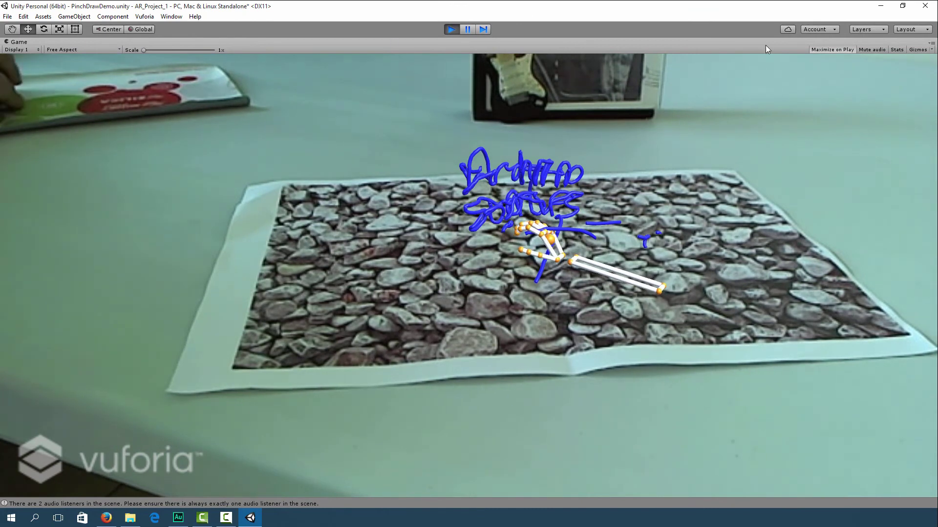
- In the Scene view, select Pinch Drawing and enable its Draw Radius setting
click(454, 30)
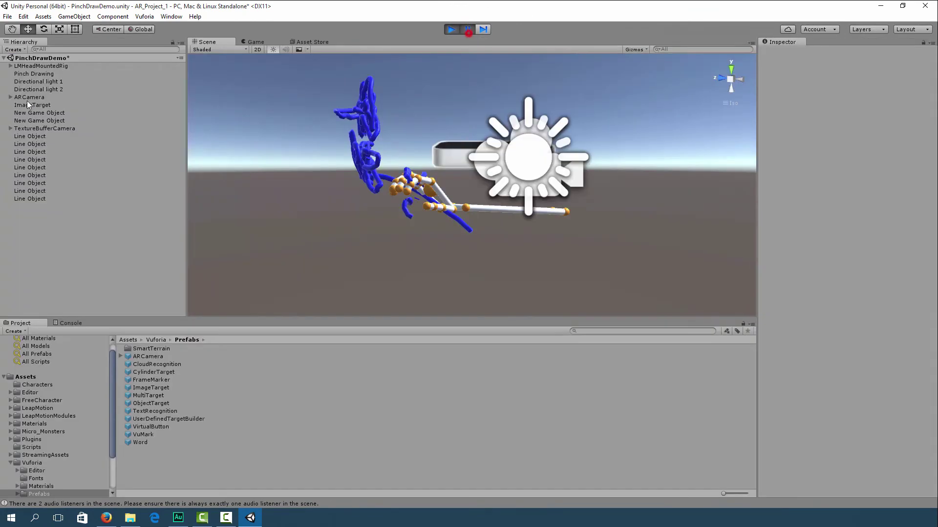
click(19, 74)
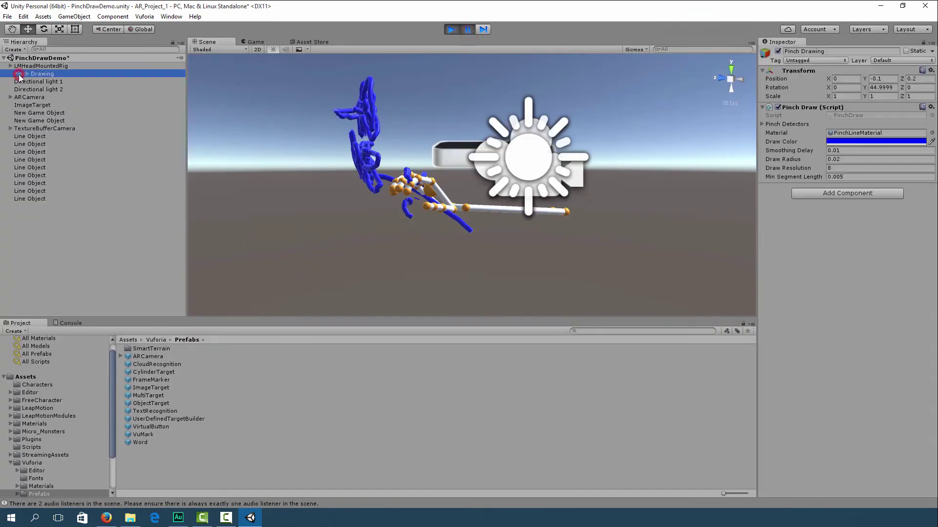
click(841, 159)
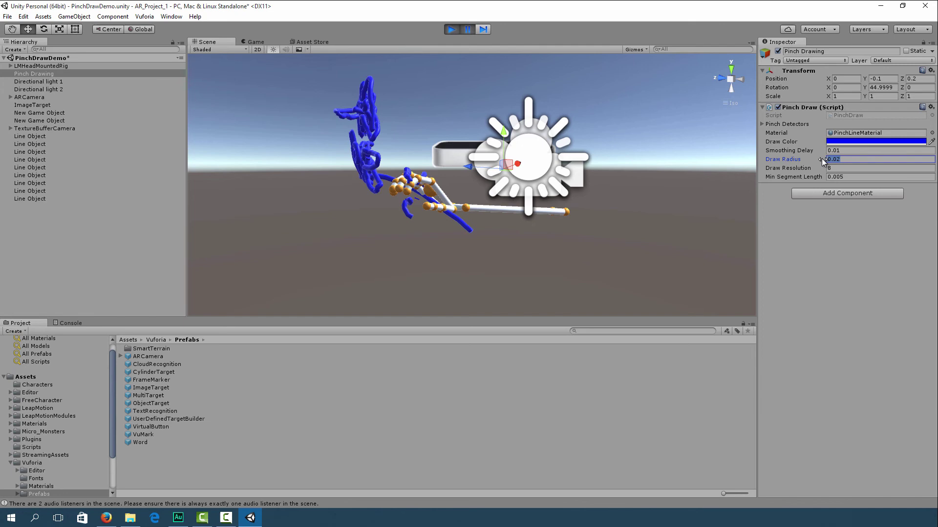
- Set the Pinch Drawing stroke colour to pure red (FF0000FF) in the colour picker
click(850, 142)
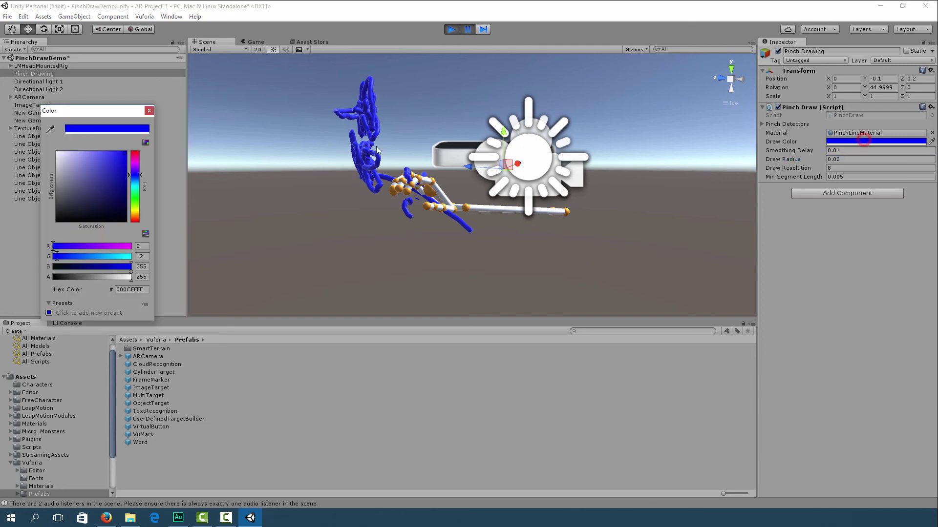
click(137, 162)
drag(138, 162, 139, 152)
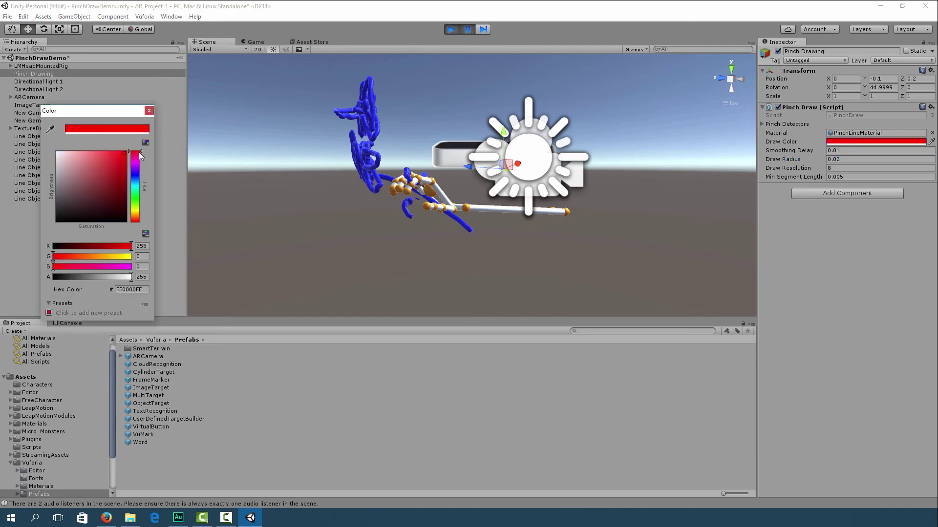